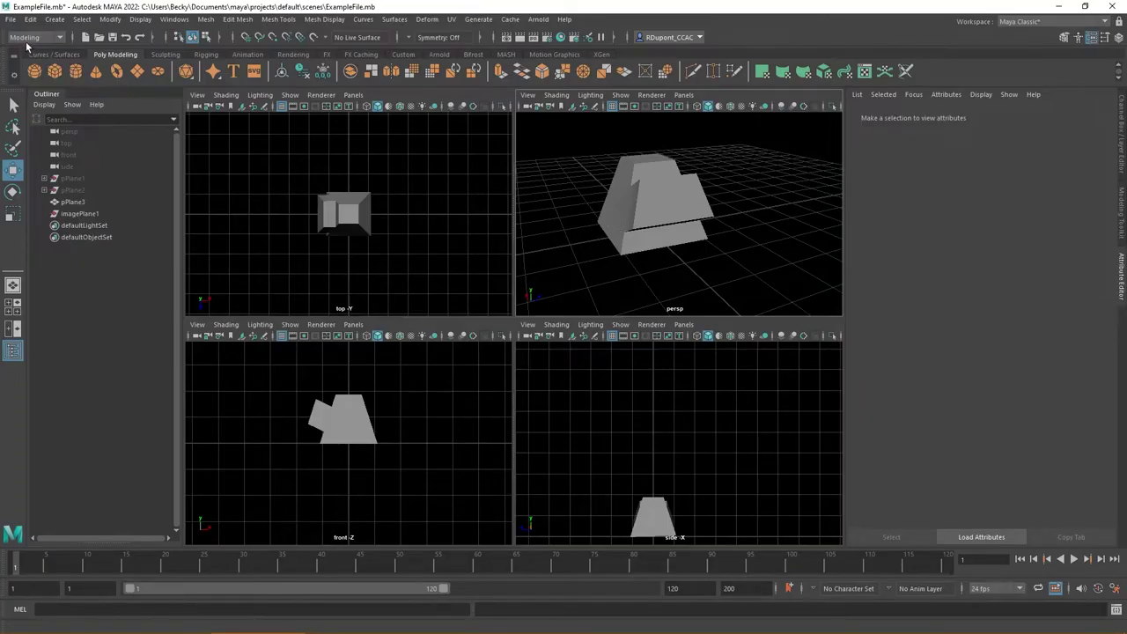
- Start a new untitled scene from the File menu, saving ExampleFile when prompted
left_click(11, 19)
left_click(31, 40)
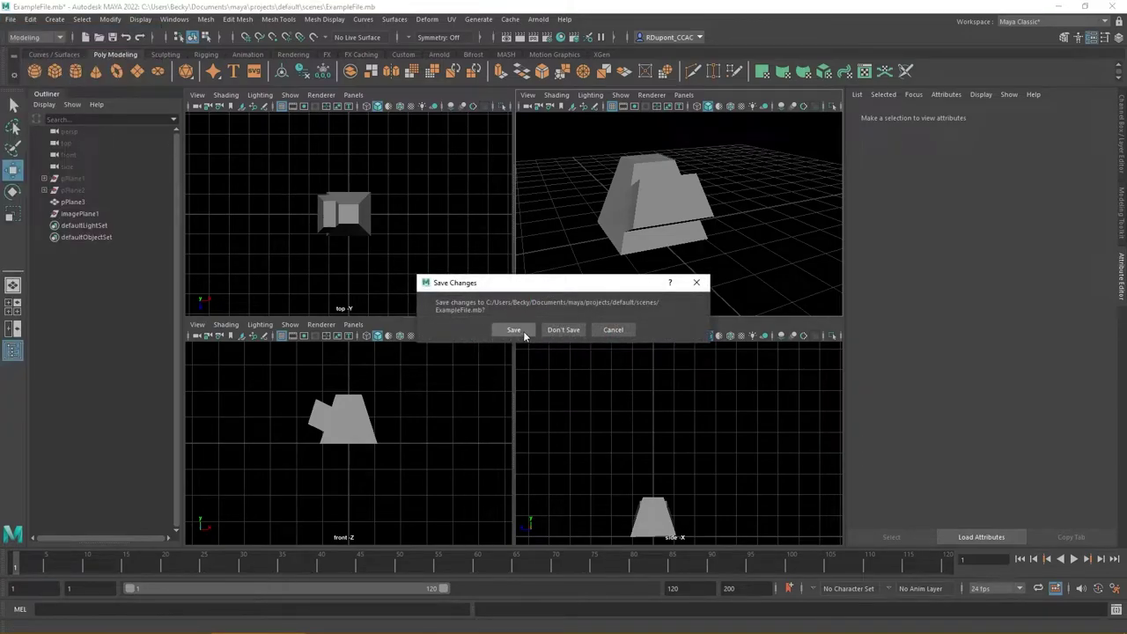
left_click(520, 332)
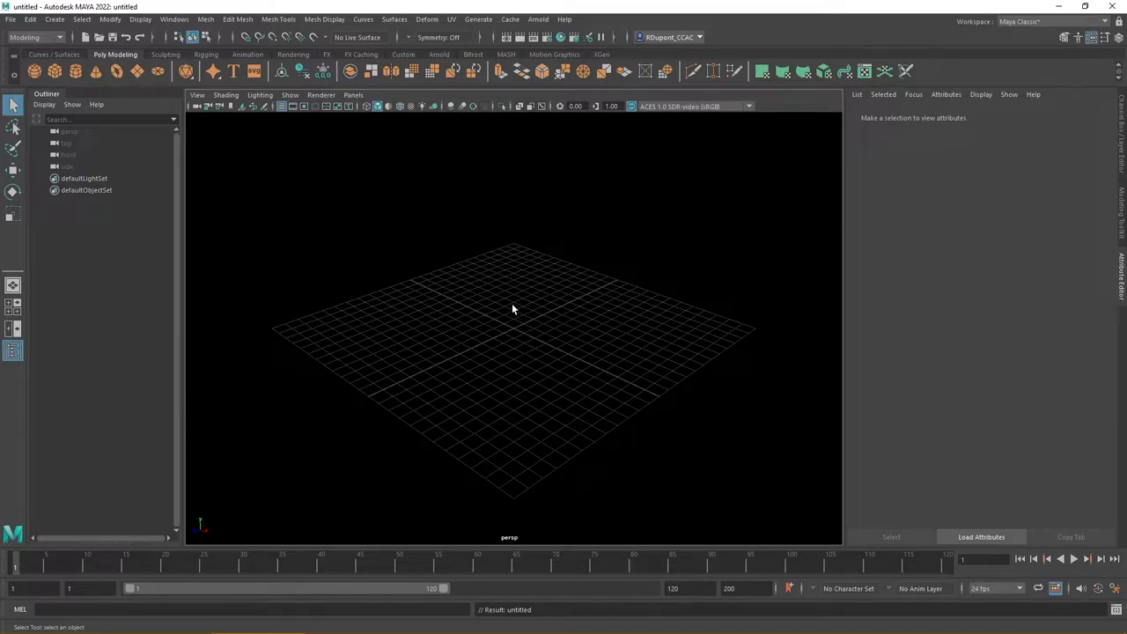
- Minimize Maya and OBS, then preview ref_Image_Example.jpg in Photos and close it
left_click(1059, 7)
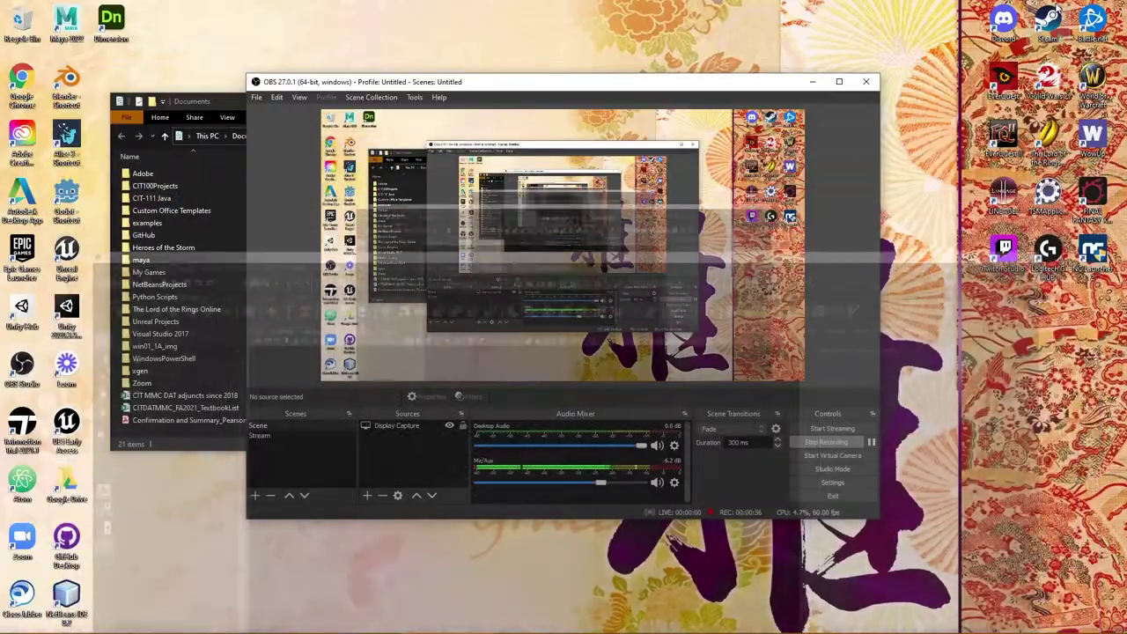
left_click(812, 81)
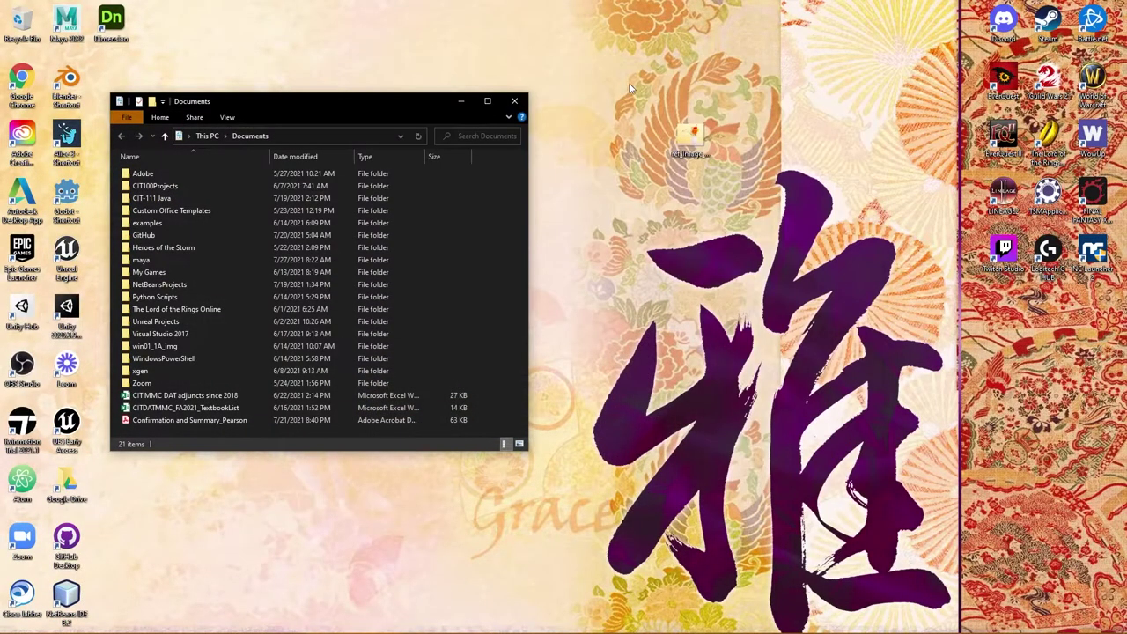
left_click(692, 132)
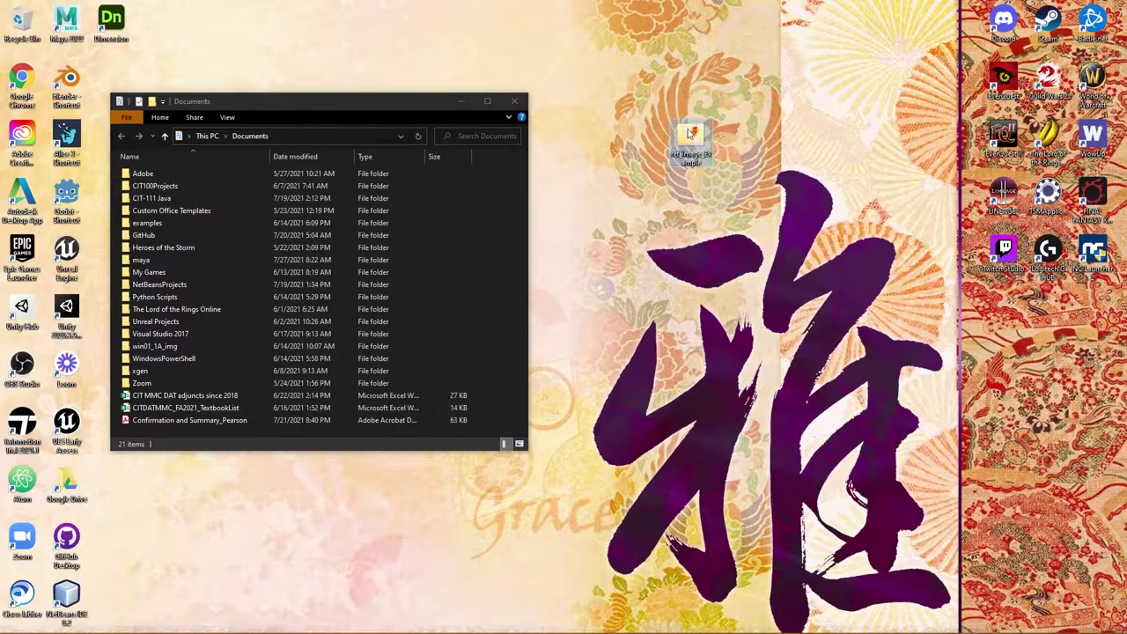
double_click(692, 132)
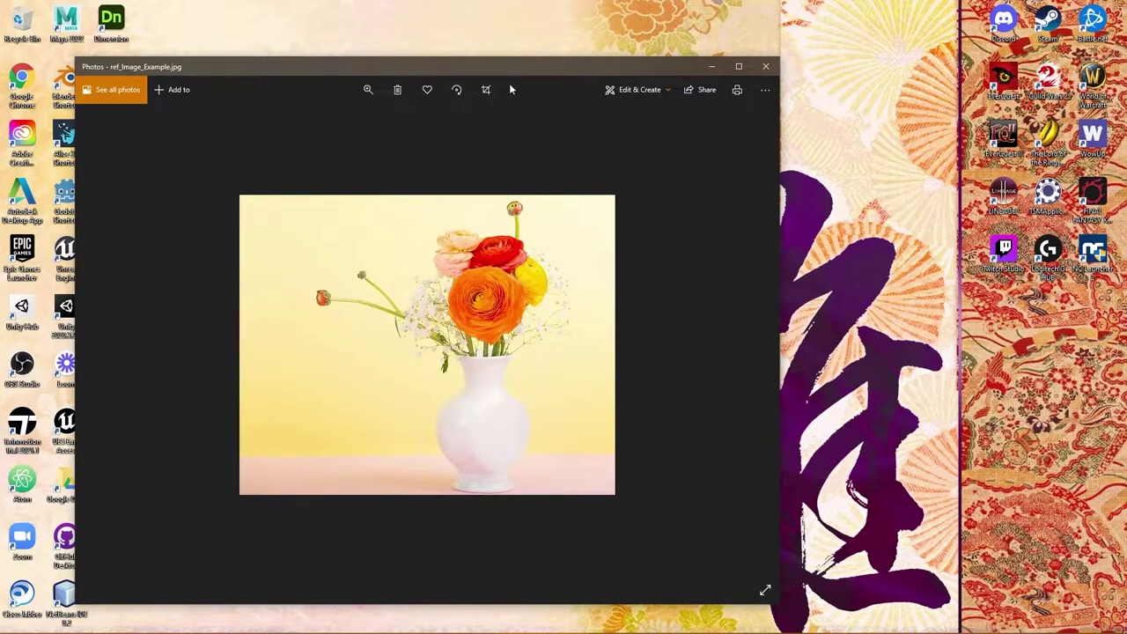
left_click_drag(504, 75, 764, 50)
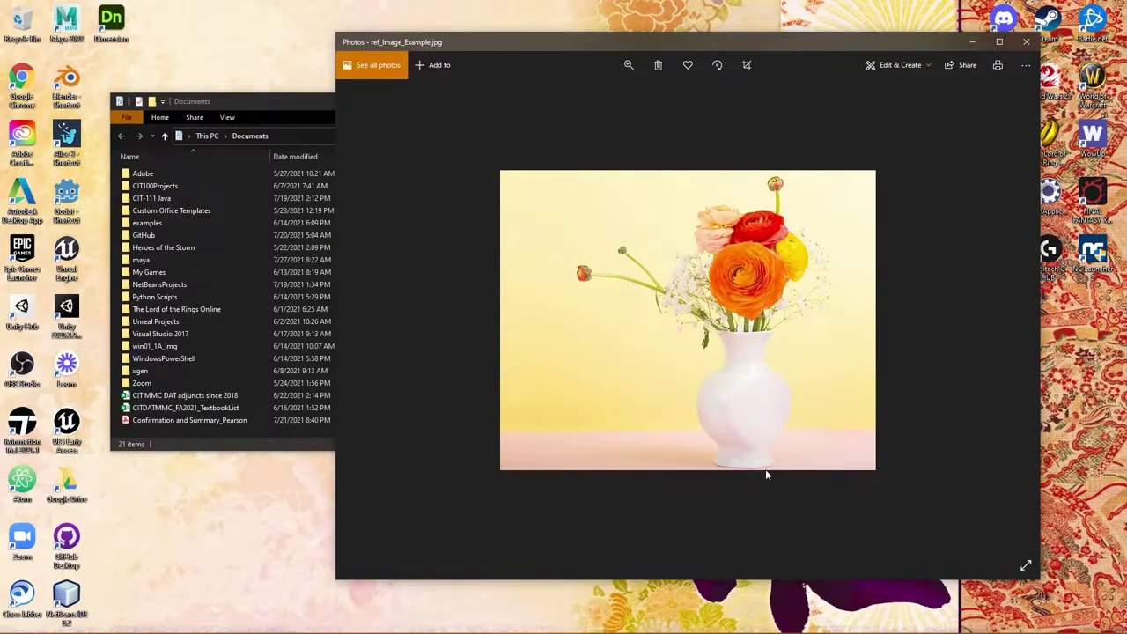
left_click(1024, 44)
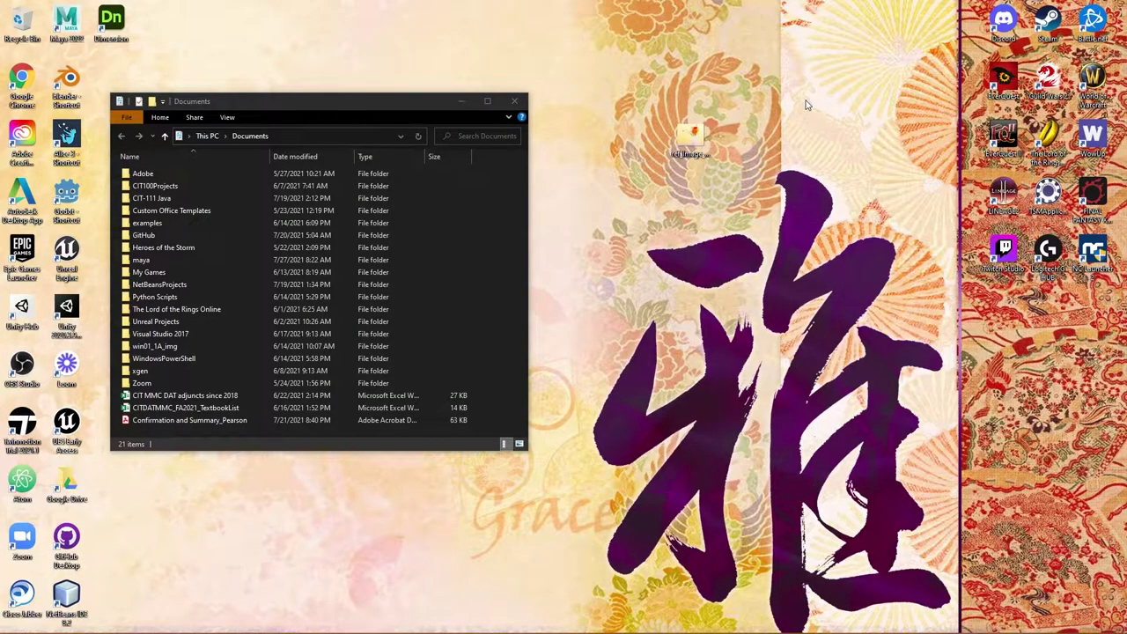
- Move ref_Image_Example.jpg from the desktop into Documents > maya > projects > default > sourceimages
double_click(176, 259)
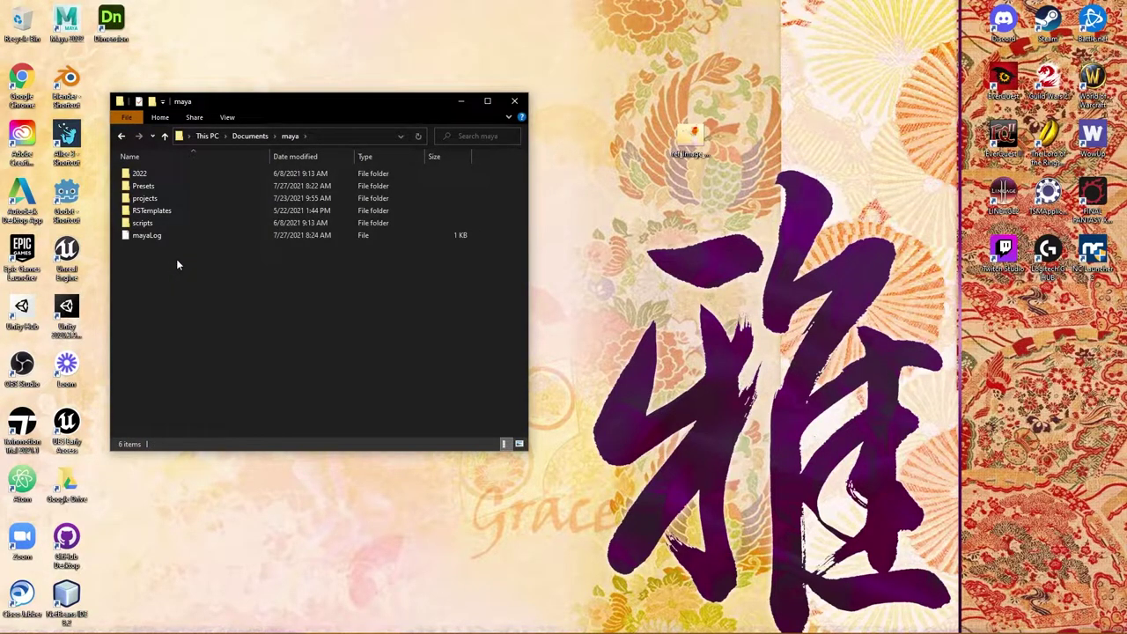
left_click(156, 201)
double_click(155, 201)
double_click(149, 175)
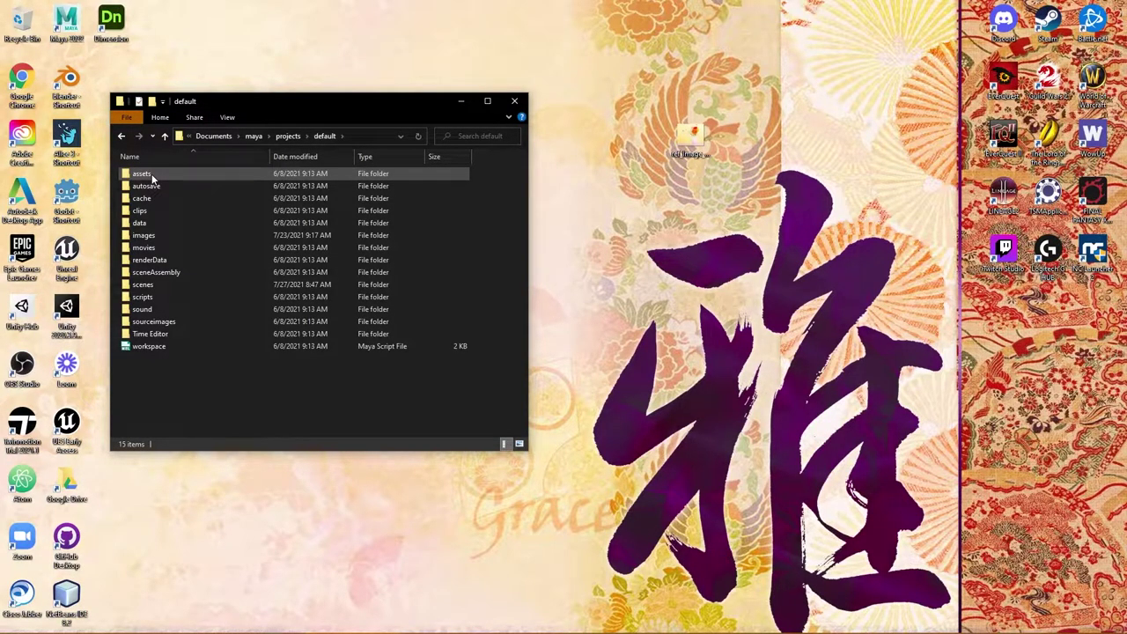
double_click(185, 323)
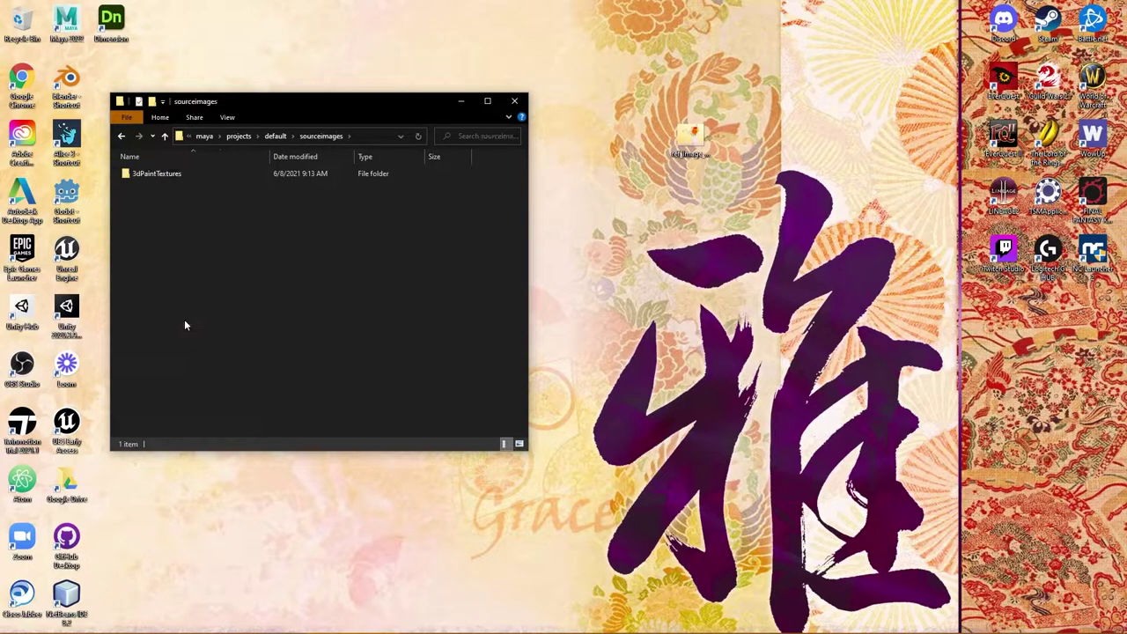
left_click_drag(691, 139, 418, 248)
left_click(417, 249)
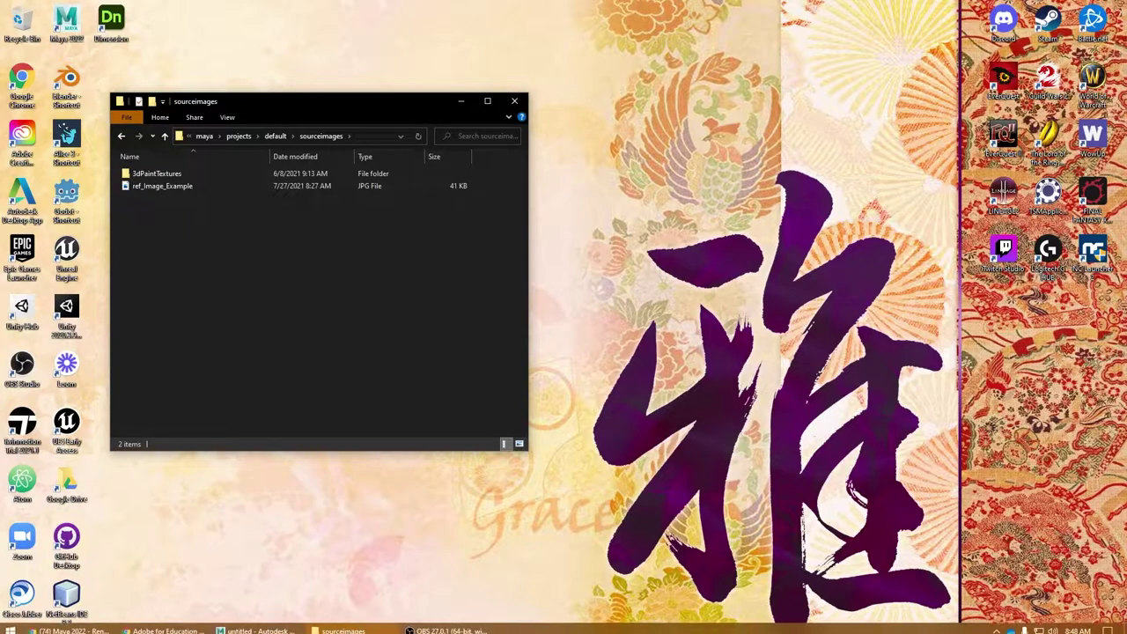
- Bring Maya back to the front and open the Create menu
mouse_move(255, 630)
left_click(236, 628)
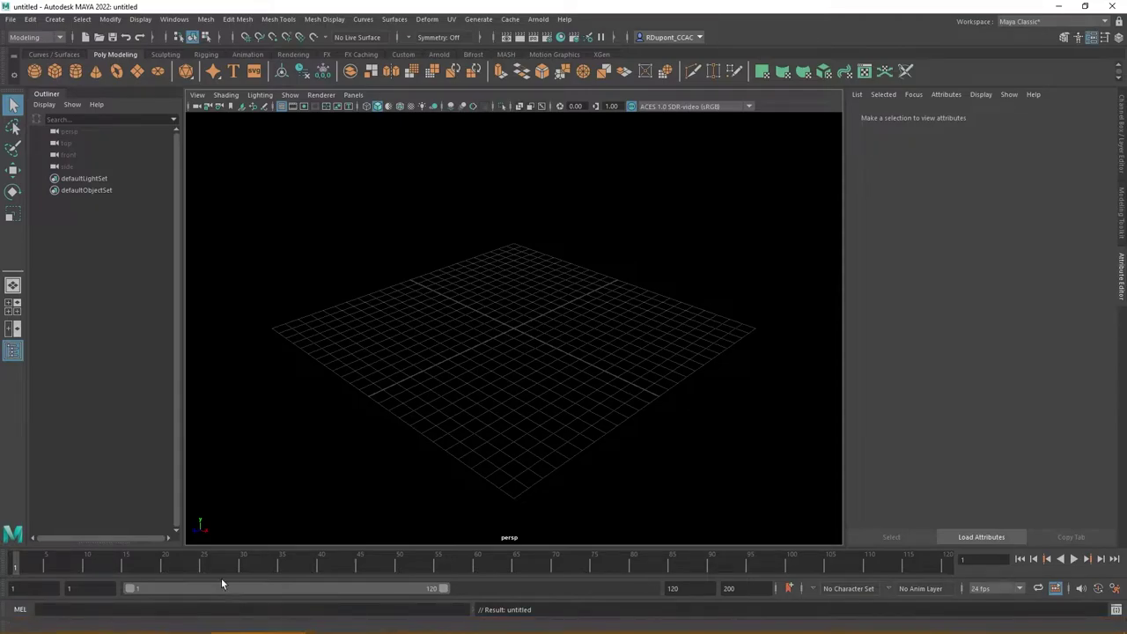
left_click(52, 20)
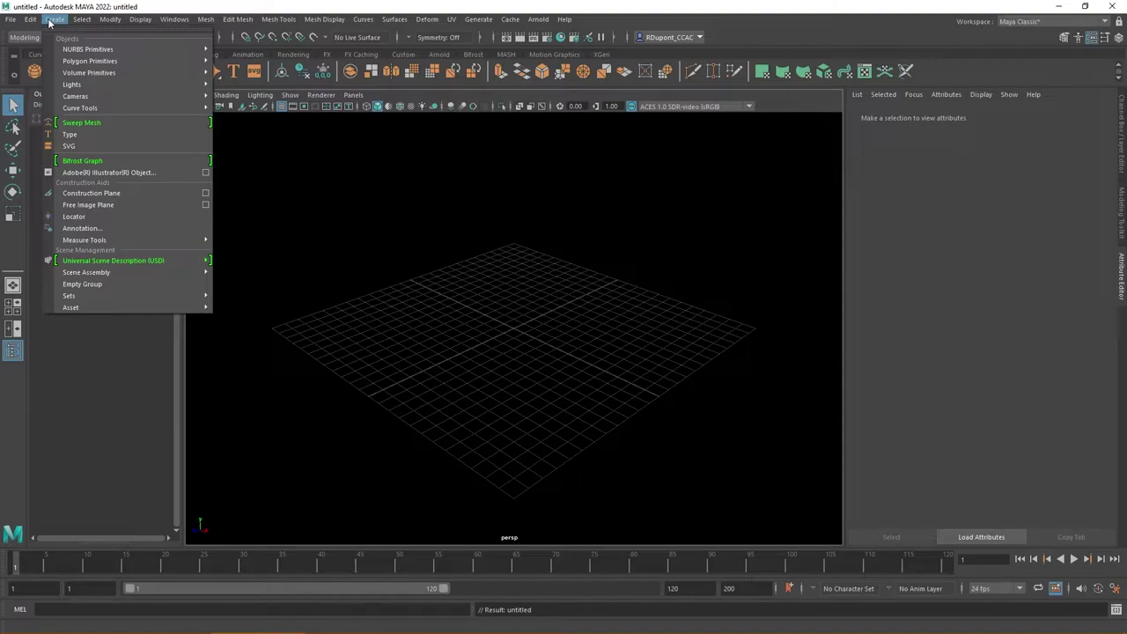
- Choose Free Image Plane to add imagePlane1 to the scene
left_click(90, 205)
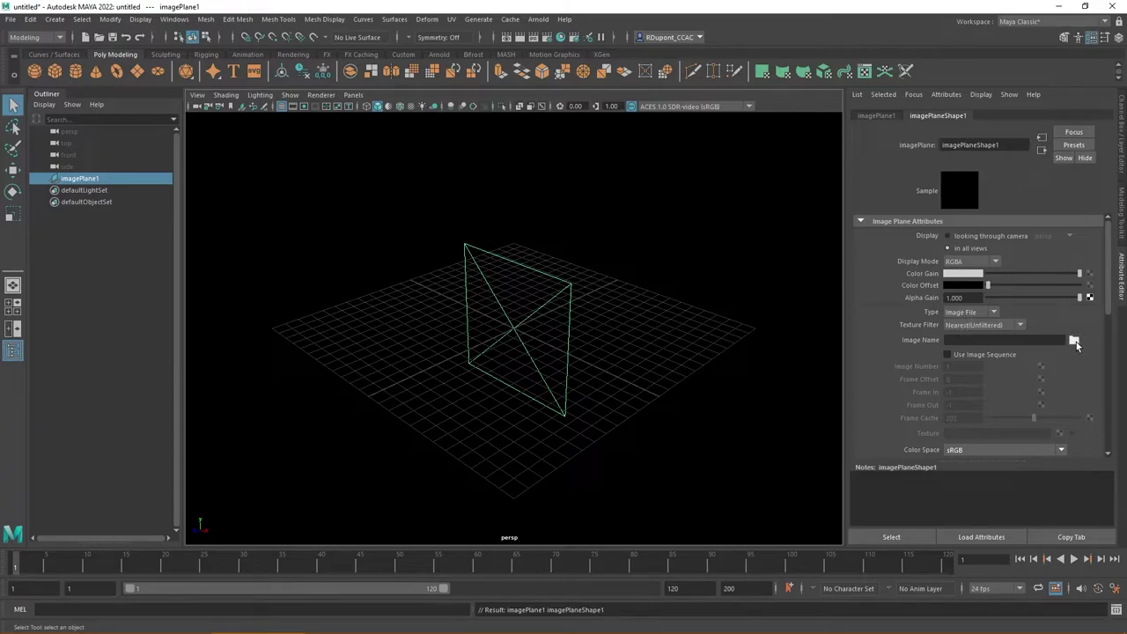
- Browse to the default project's sourceimages folder and pick ref_Image_Example.jpg for the plane
left_click(1075, 341)
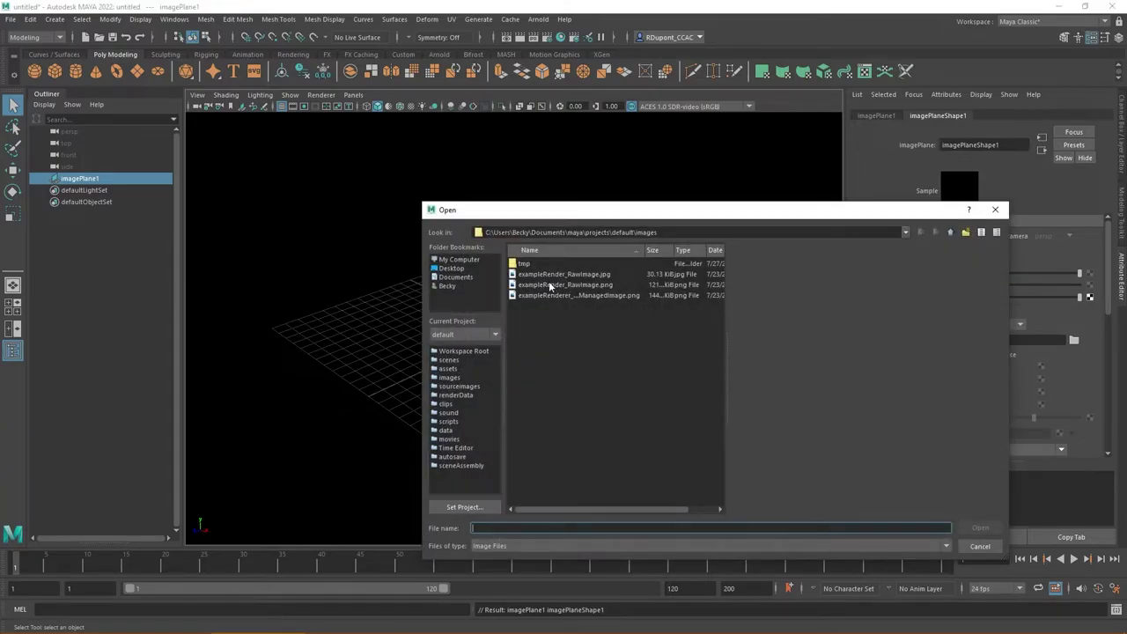
left_click(949, 233)
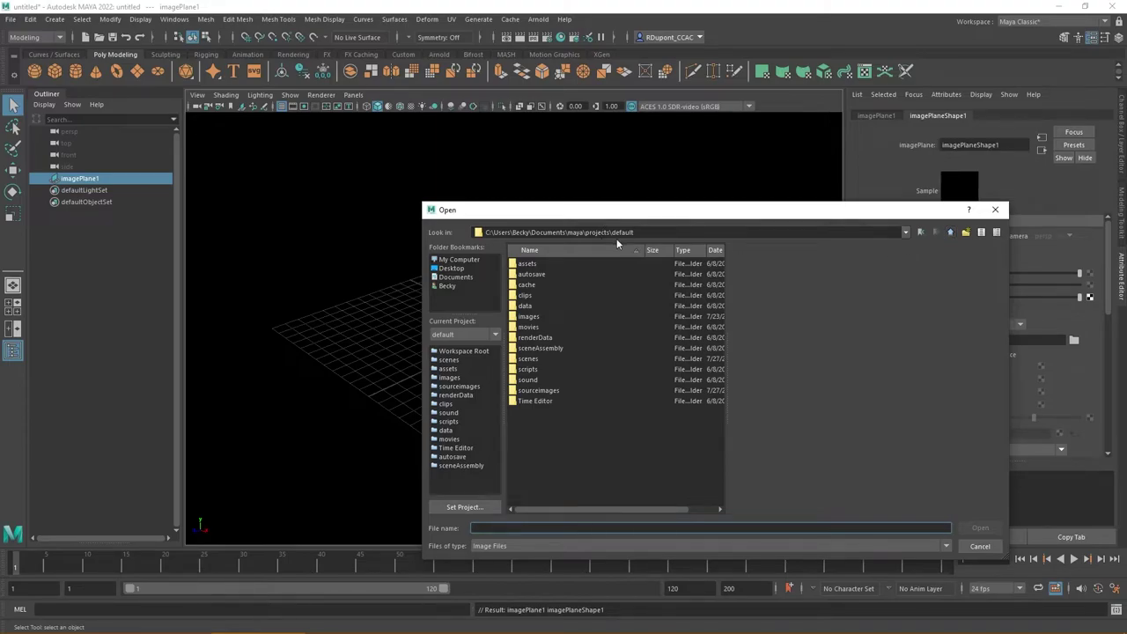
left_click(531, 391)
double_click(530, 393)
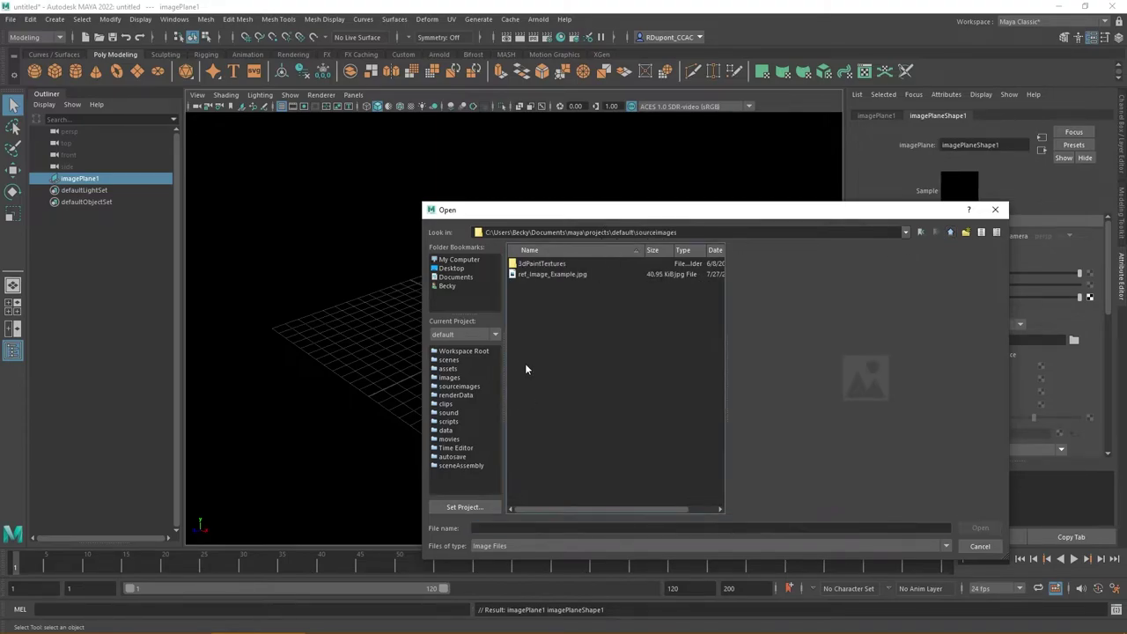
left_click(537, 277)
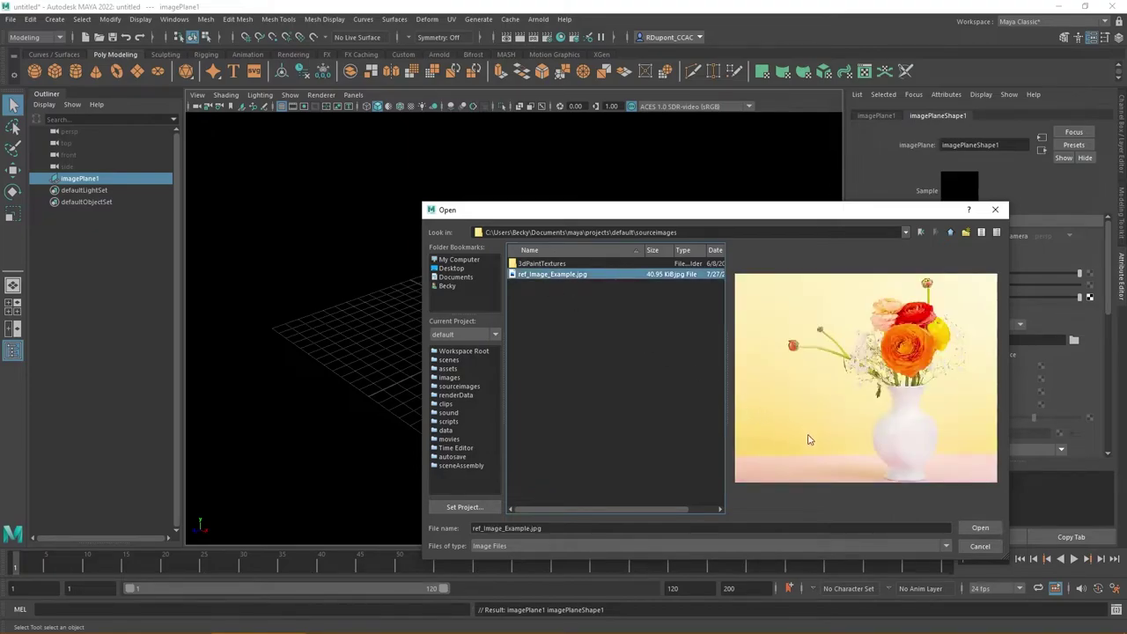
- Load the vase photo onto the plane and select imagePlane1 in the viewport
left_click(966, 526)
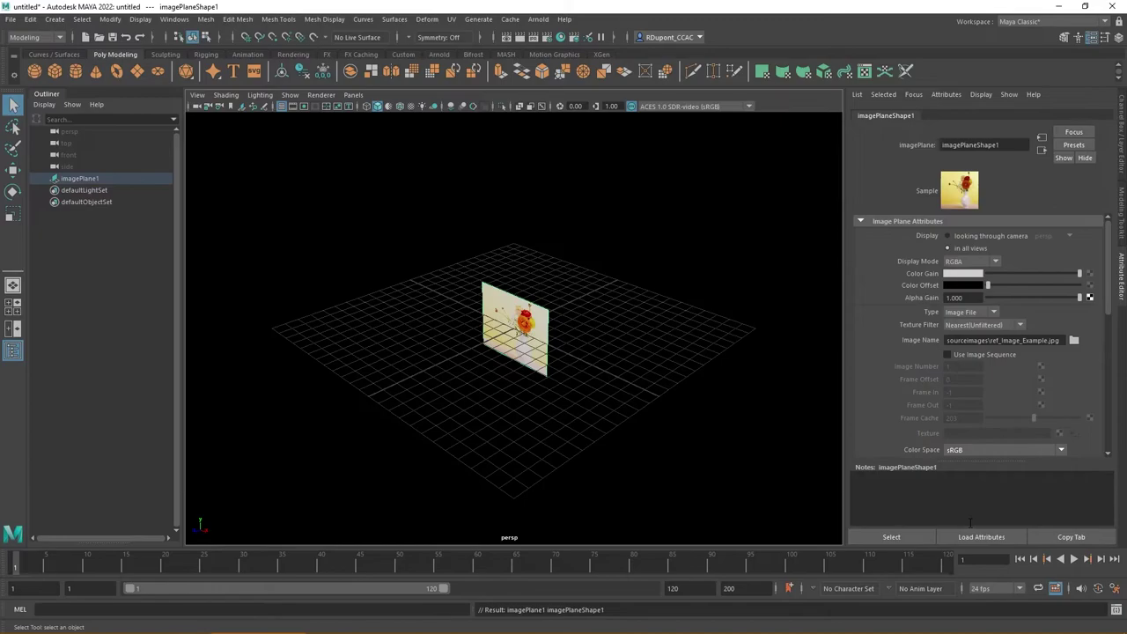
scroll(508, 360, "up", 3)
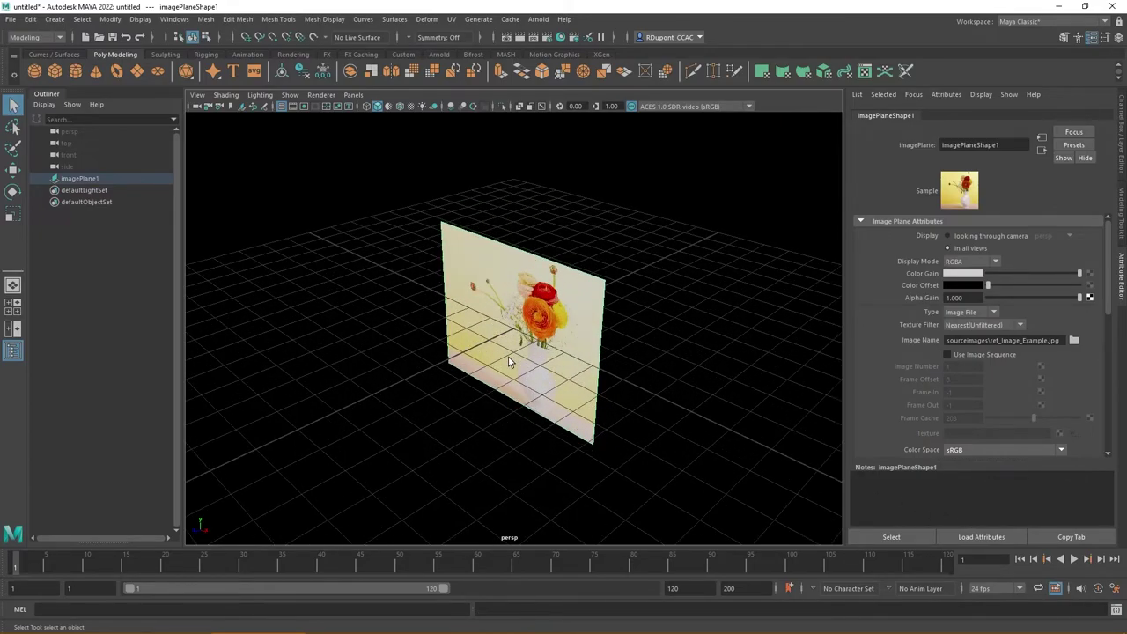
left_click_drag(509, 357, 580, 323, "alt")
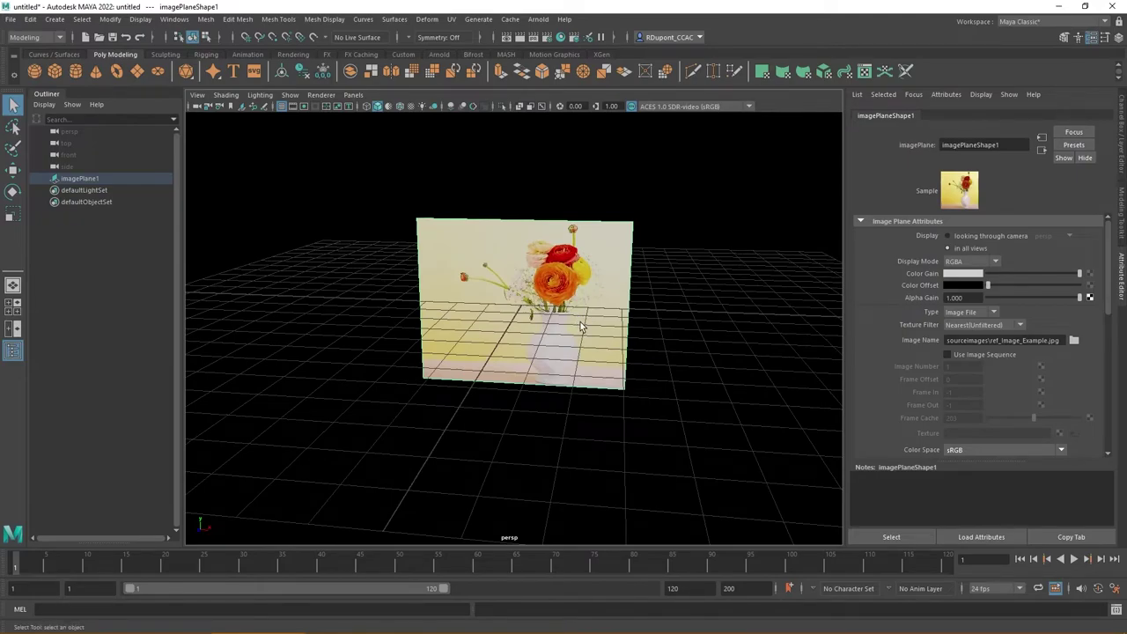
left_click(573, 283)
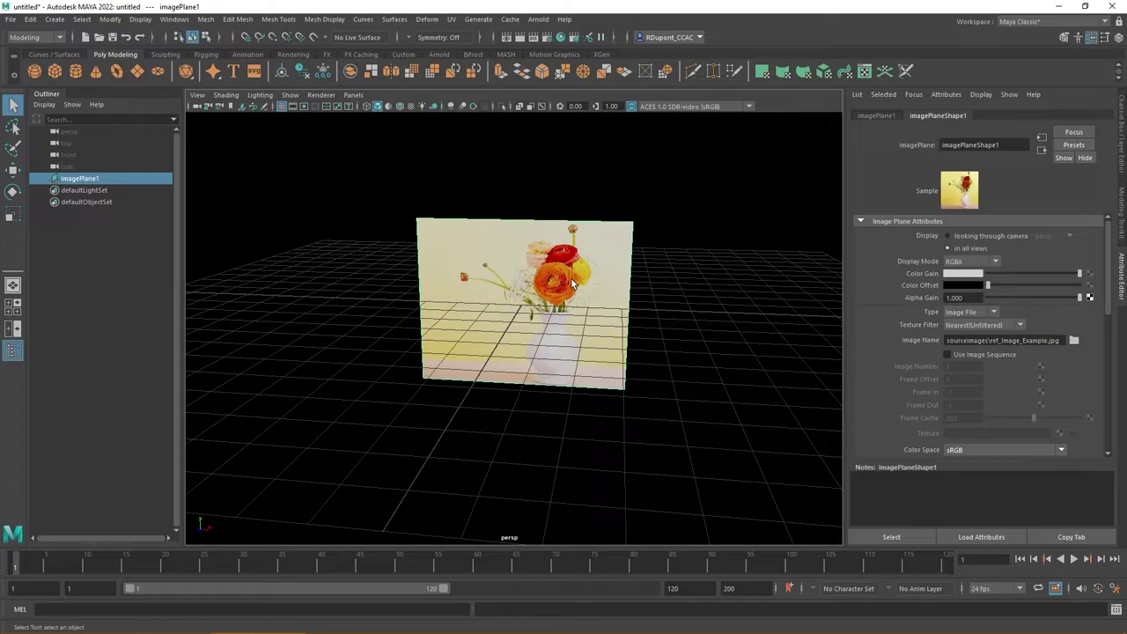
- Scale the image plane up slightly and raise it above the ground grid
key("w")
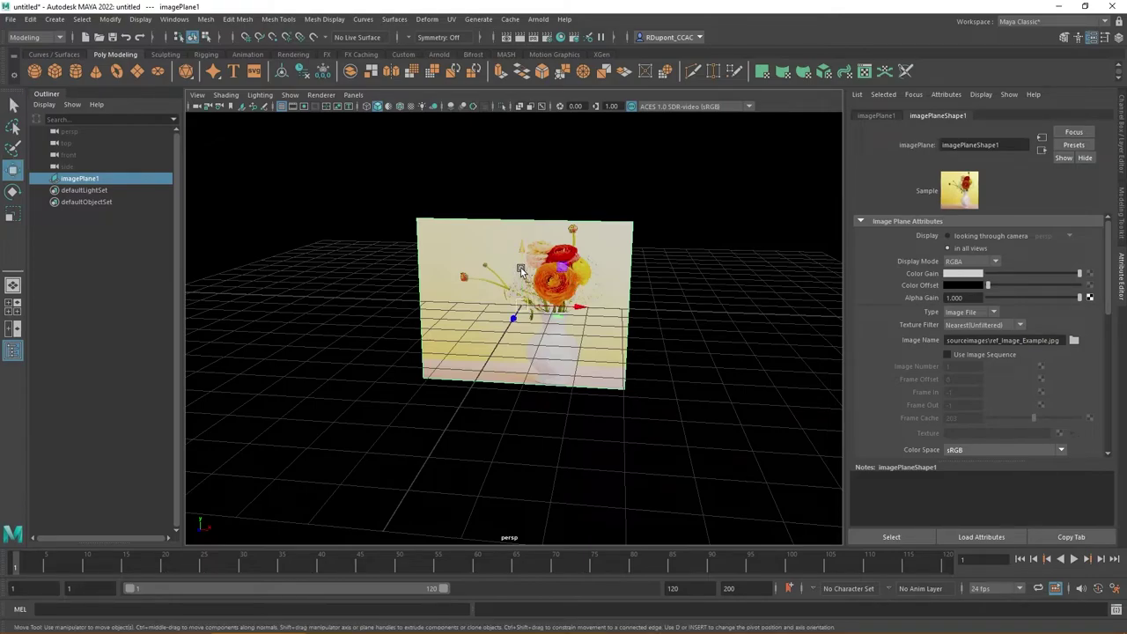
key("e")
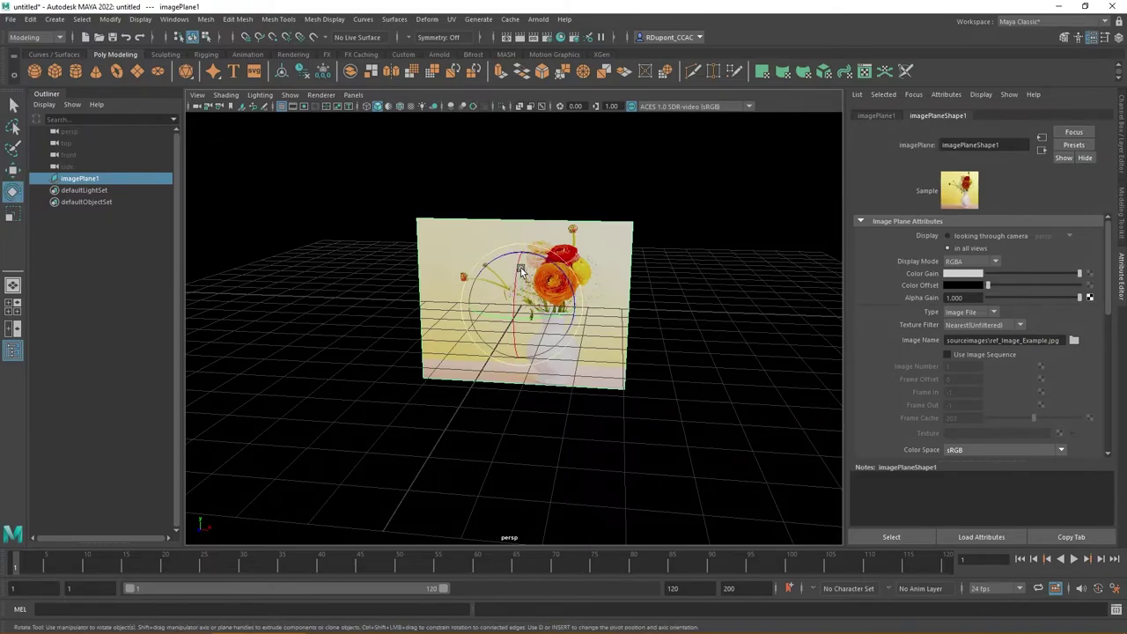
key("r")
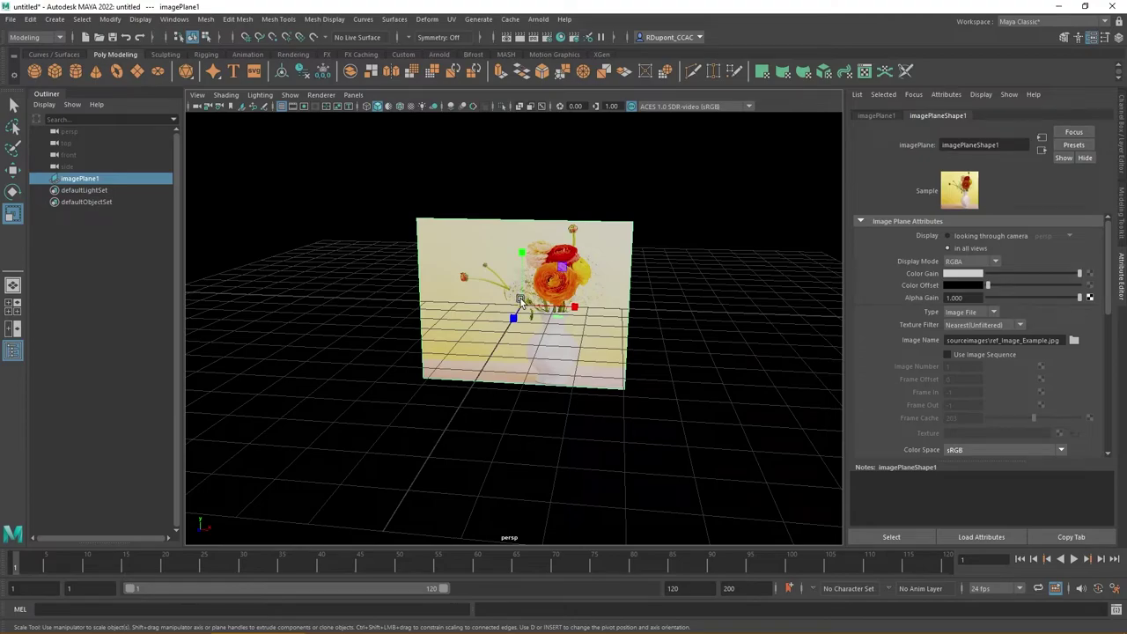
left_click_drag(521, 301, 531, 297)
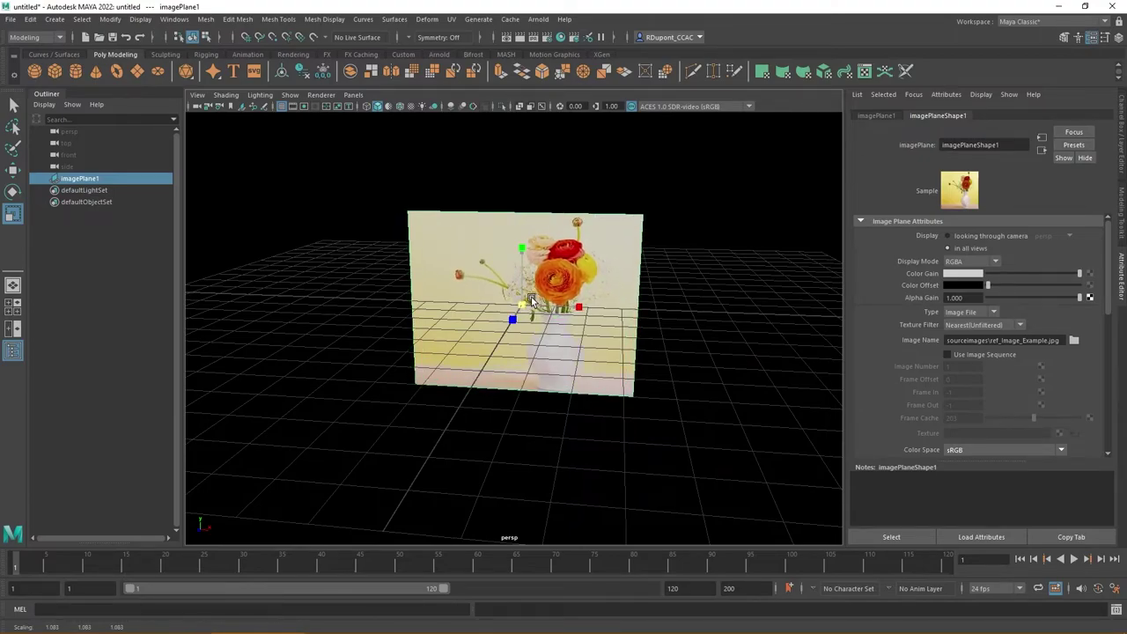
key("w")
left_click_drag(517, 291, 526, 158)
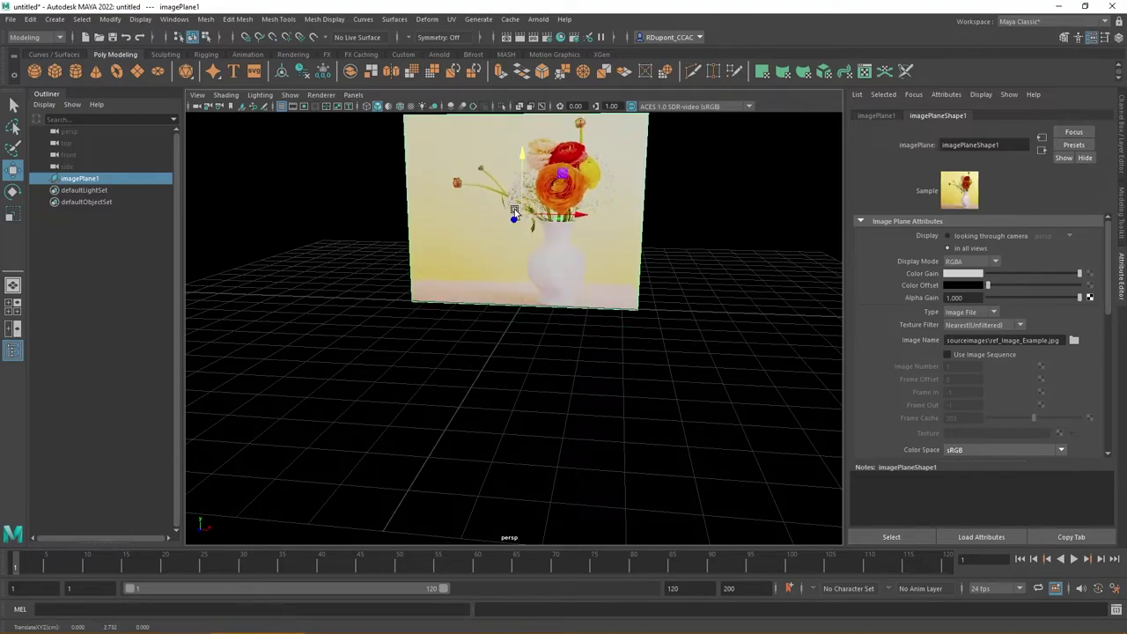
scroll(496, 221, "up", 3)
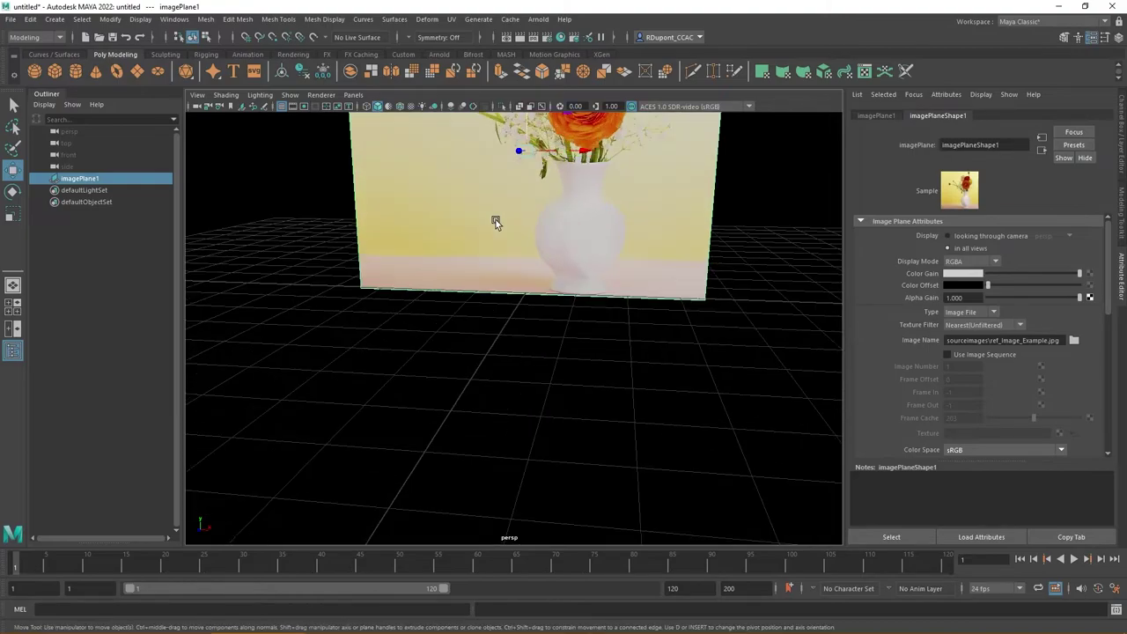
mouse_move(496, 219)
left_mouse_down("alt")
mouse_move(506, 236)
mouse_move(466, 334)
mouse_move(477, 342)
left_mouse_up("alt")
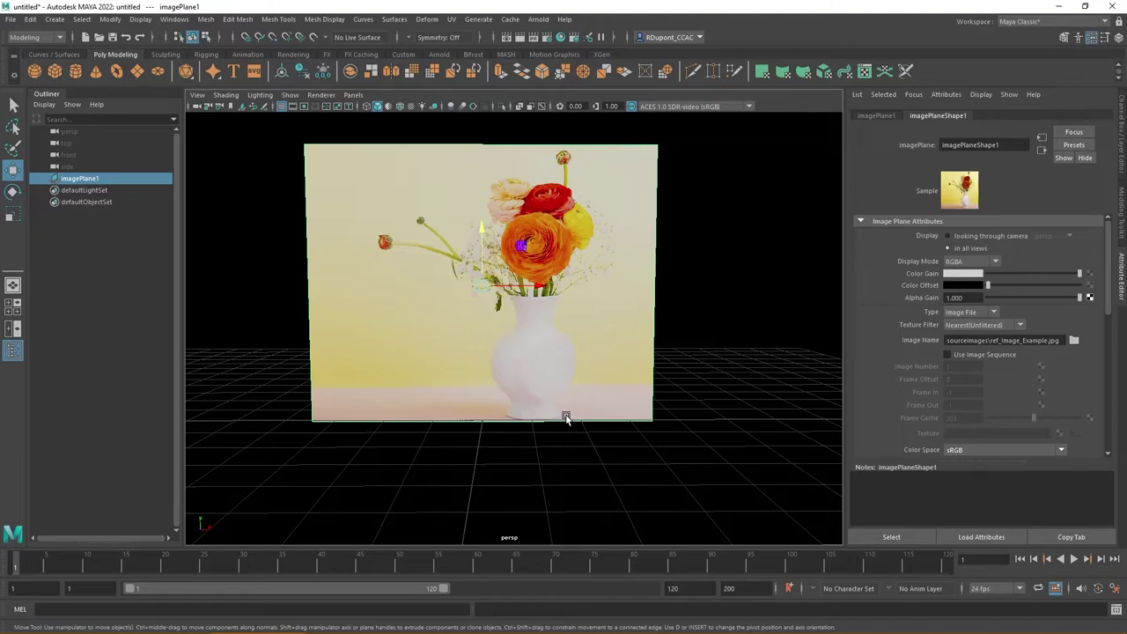
- Render the current frame with Maya Software and move the Render View aside
left_click(510, 40)
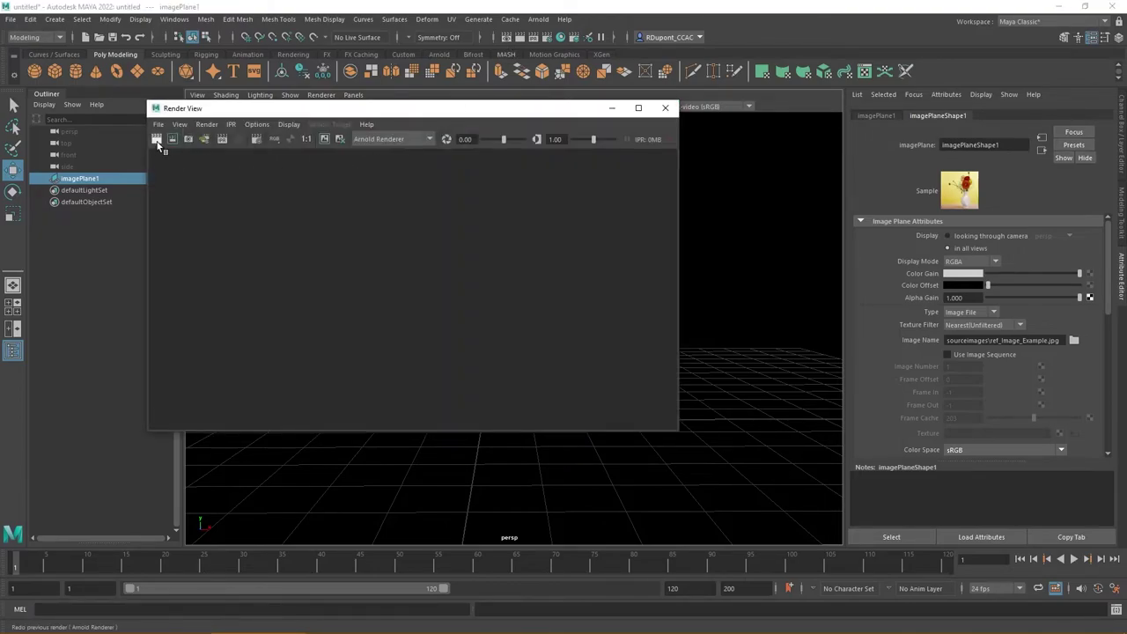
left_click(379, 139)
left_click(380, 154)
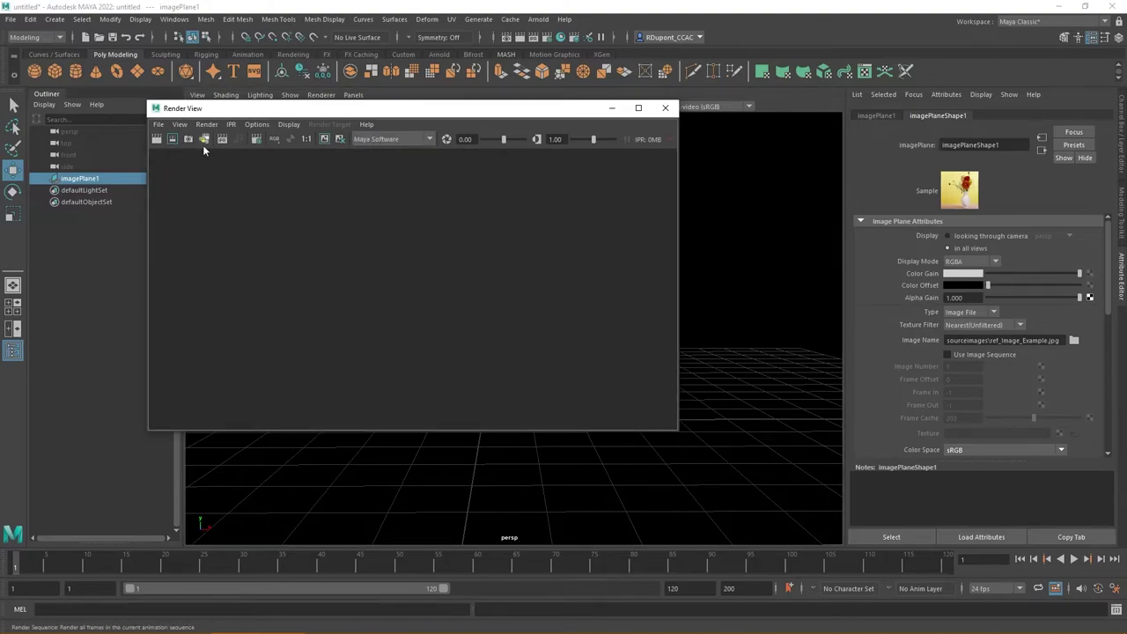
left_click(157, 139)
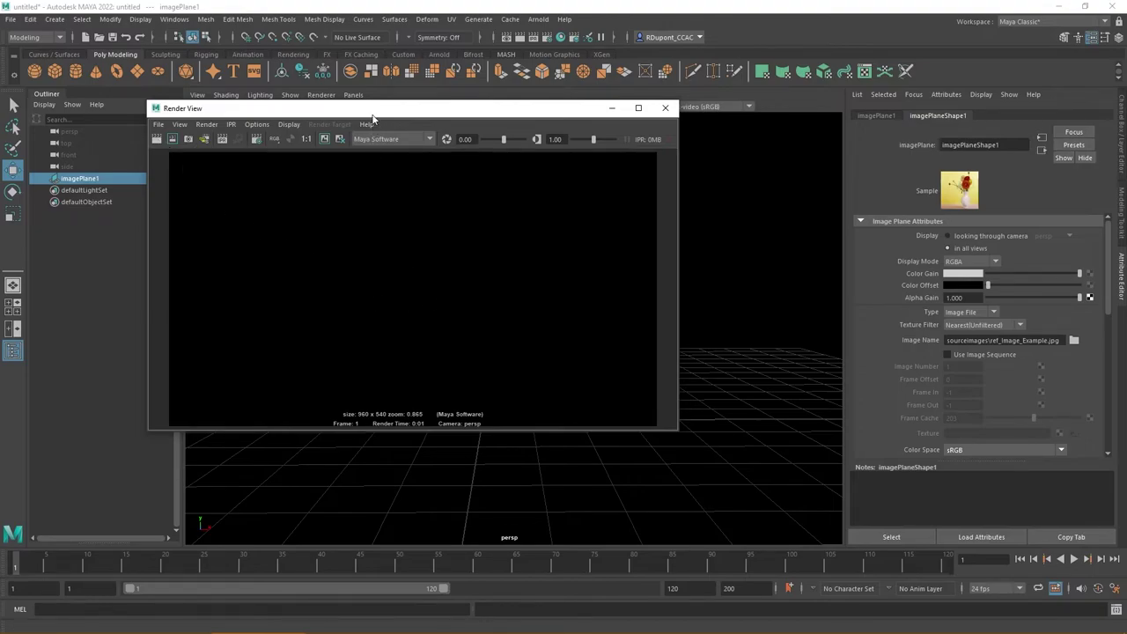
left_click_drag(370, 109, 755, 136)
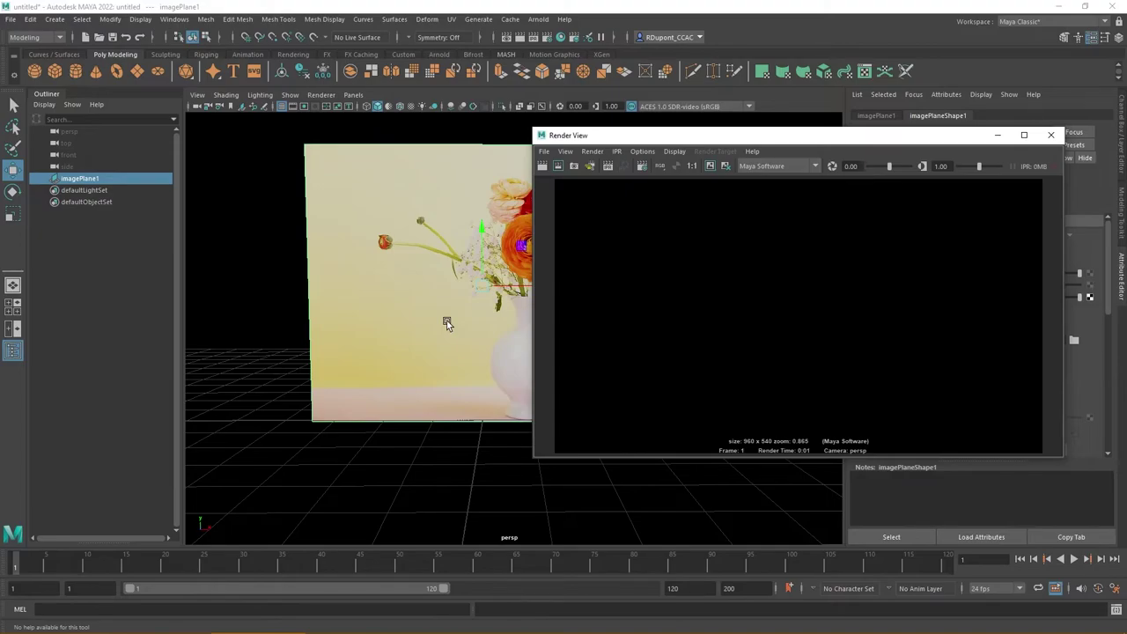
- Close the Render View, then hide and re-show imagePlane1 with H
left_click(1050, 134)
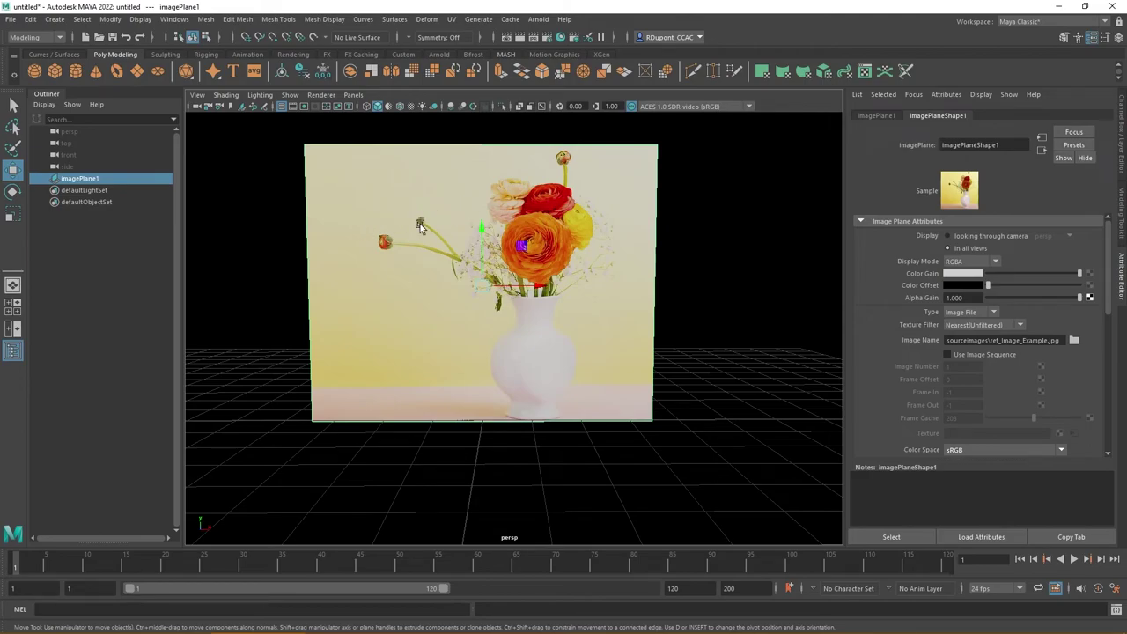
left_click(482, 246)
key("h")
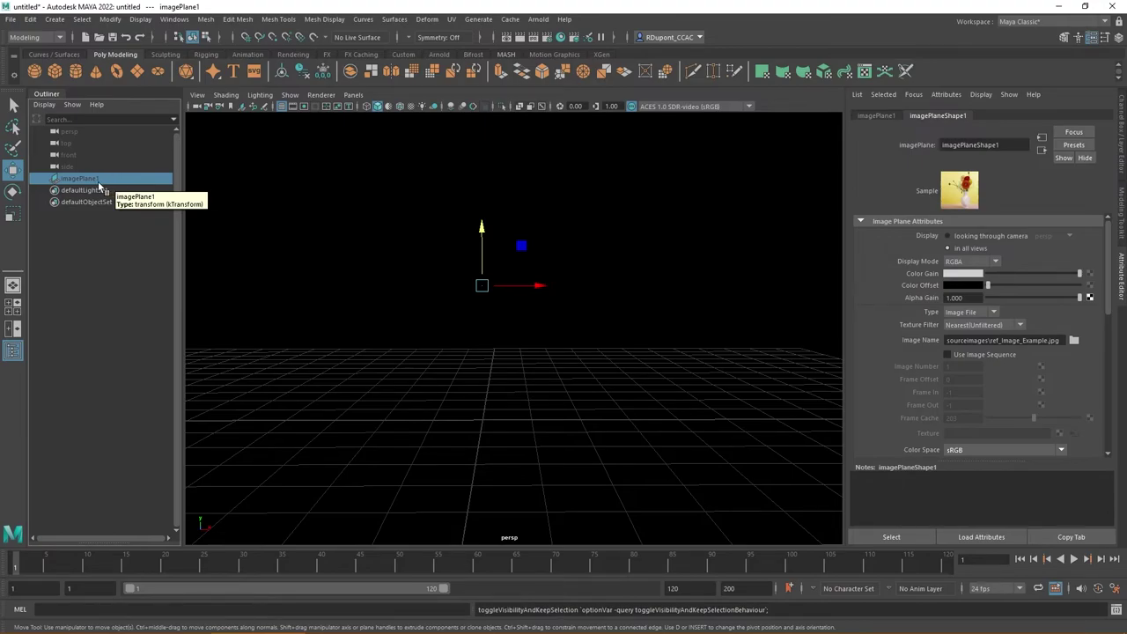
key("h")
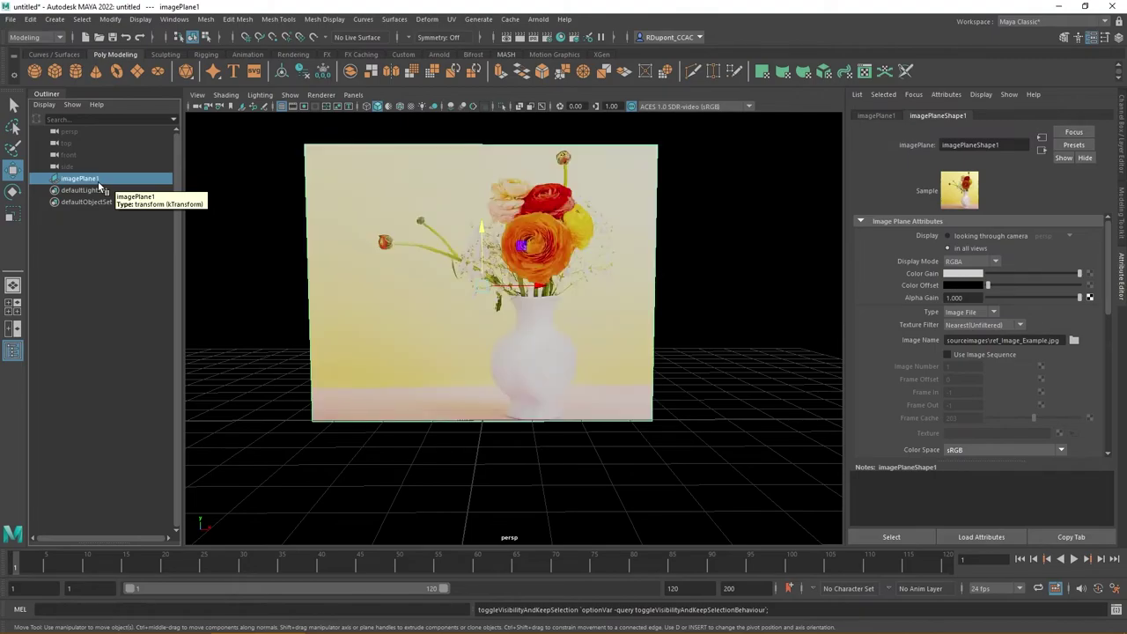